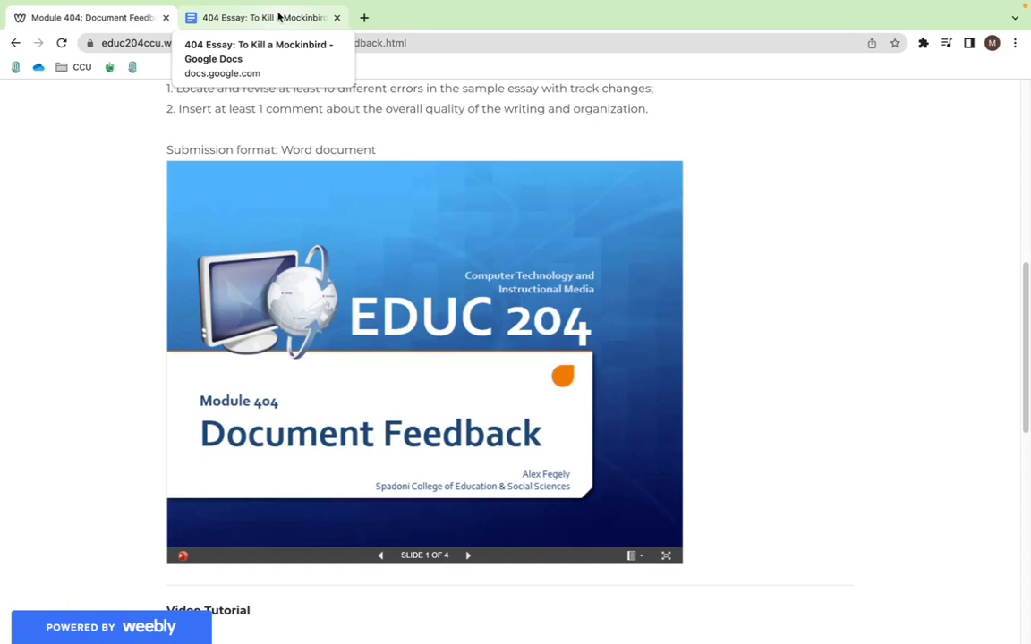
Step: Open the "404 Essay: To Kill a Mockinbird" document and switch it from direct editing to Suggesting mode
left_click(279, 17)
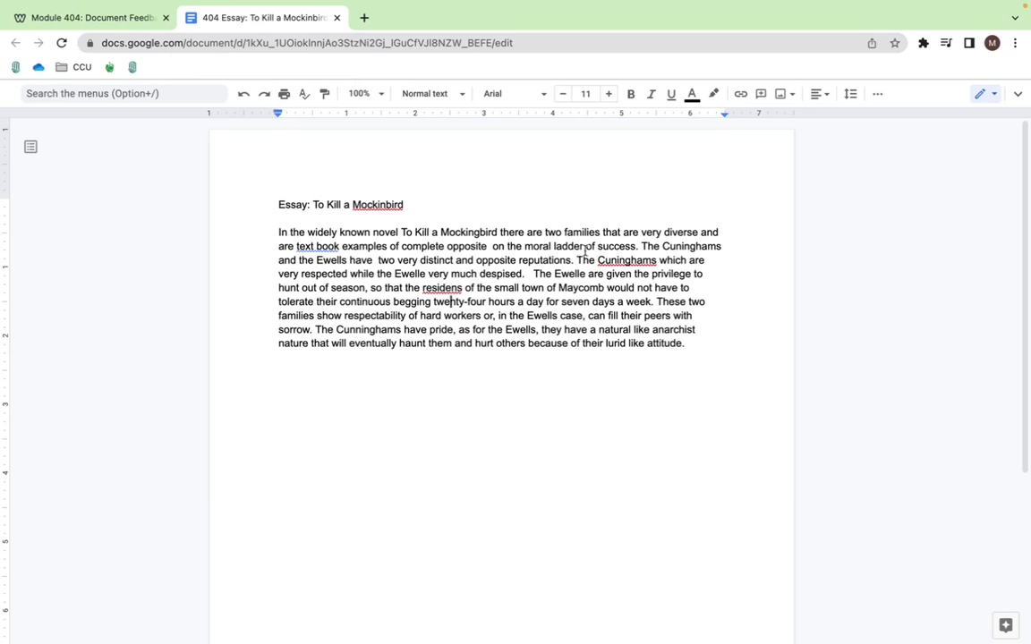
left_click(994, 94)
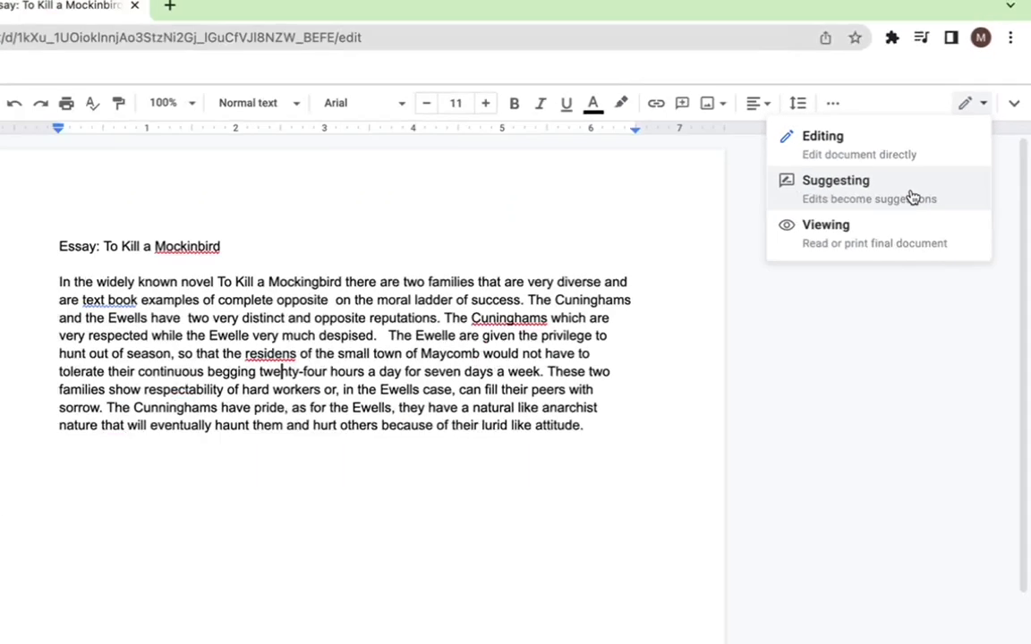
left_click(738, 394)
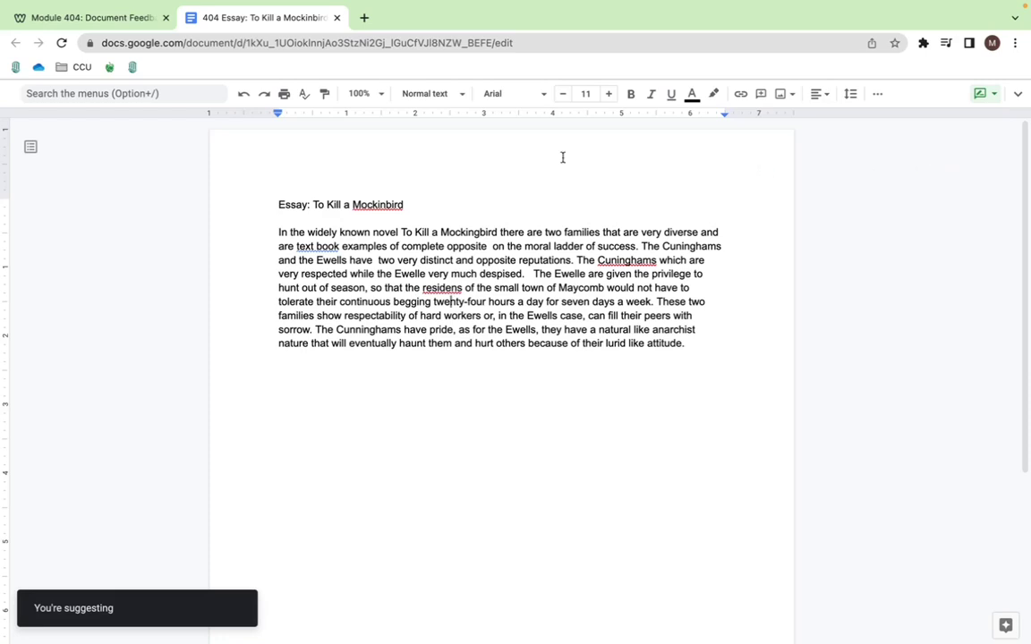
Step: Post a comment on the essay title: "Add a title that is more descriptive. One that indicates to the reader your main message."
left_click_drag(412, 205, 278, 211)
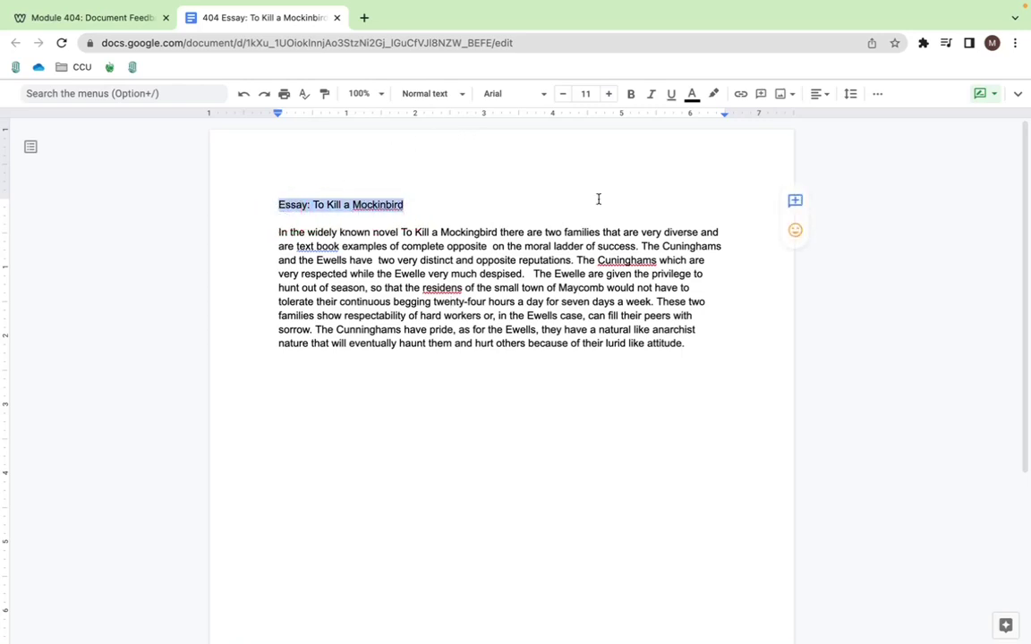
left_click(797, 201)
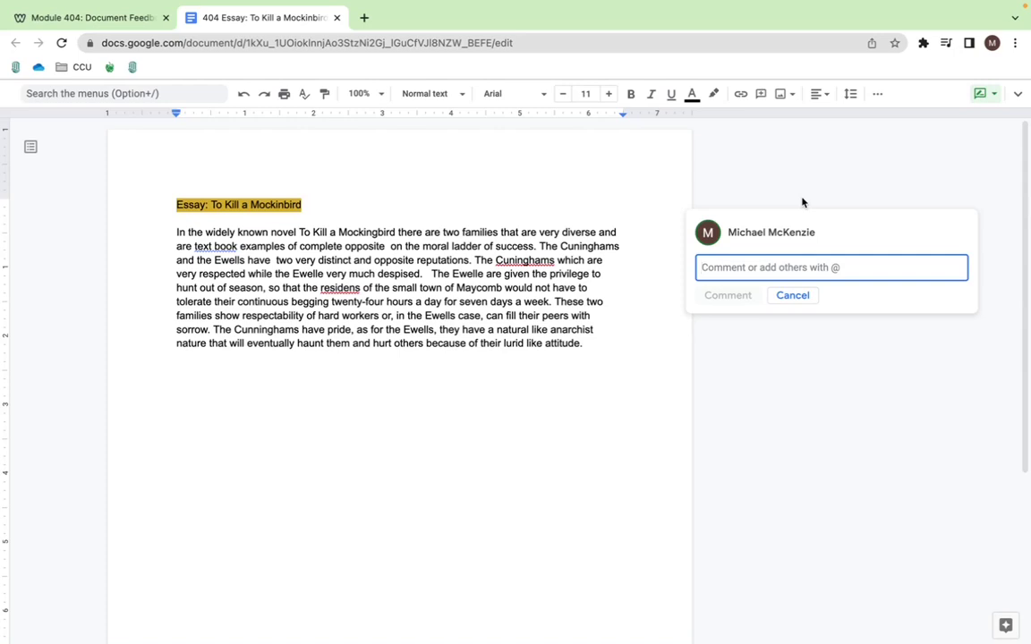
type("Add a title that is more descriptive. One that indicates to the reader your main message.")
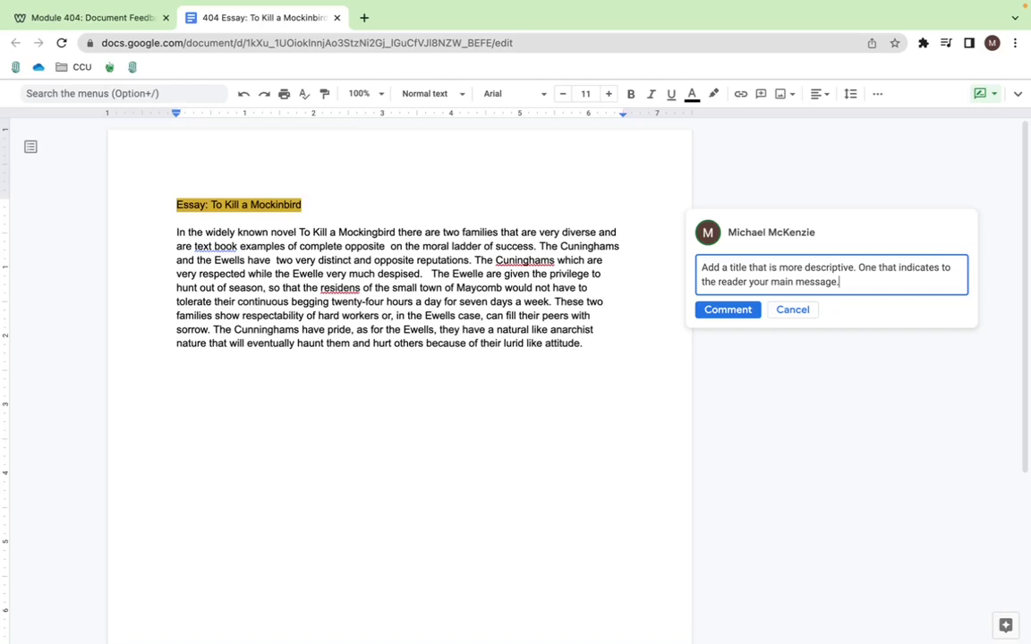
left_click(743, 312)
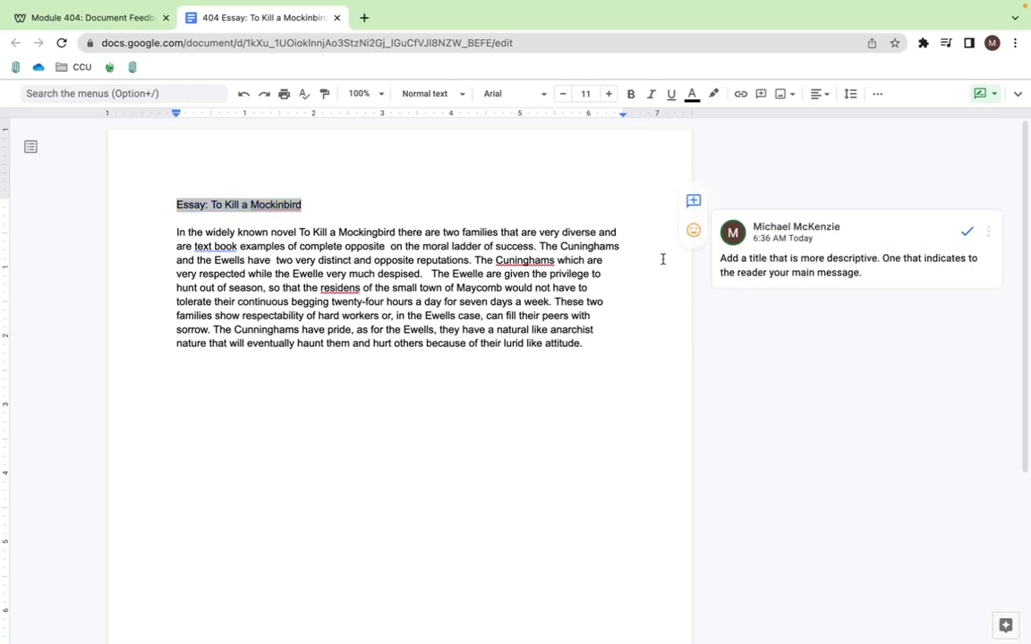
left_click(626, 353)
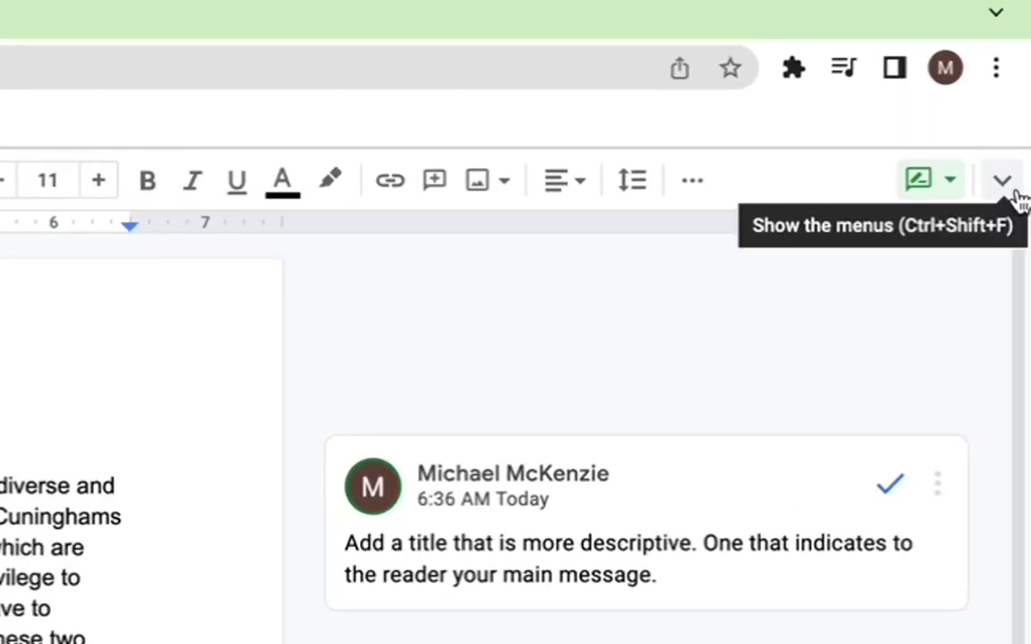
Step: Show the document's full menus and apply strikethrough to the sentence "The Cuninghams and the Ewells have two very distinct and opposite reputations."
left_click(1013, 188)
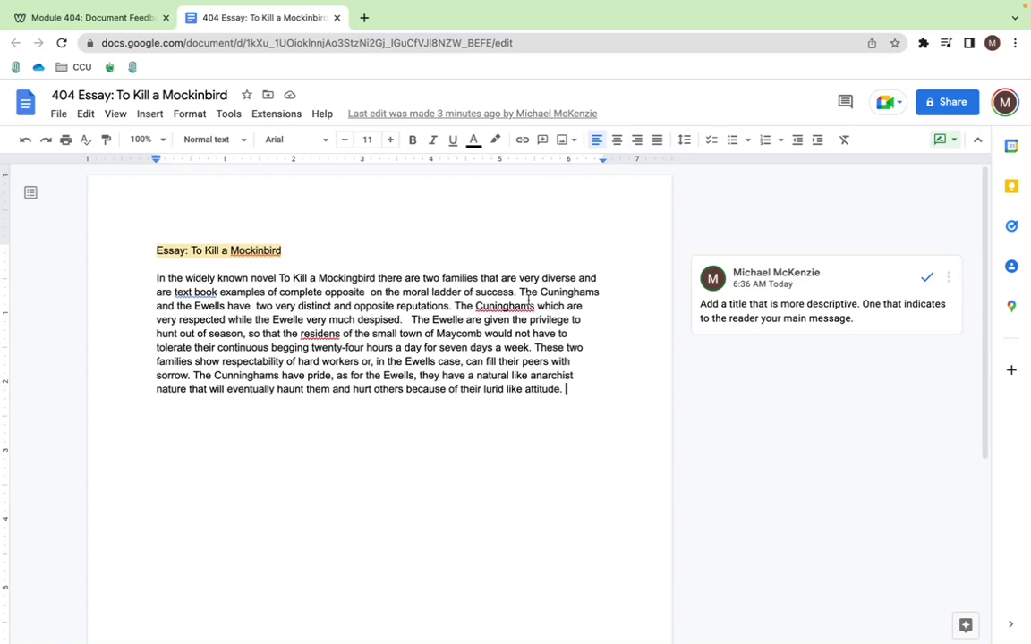
left_click_drag(519, 292, 451, 305)
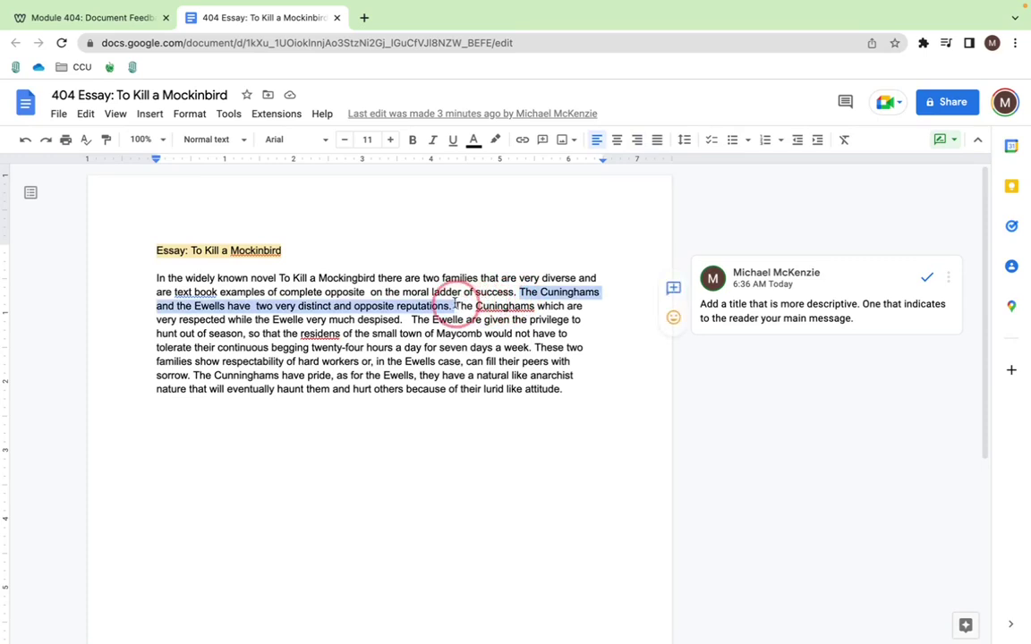
left_click(191, 114)
left_click(190, 115)
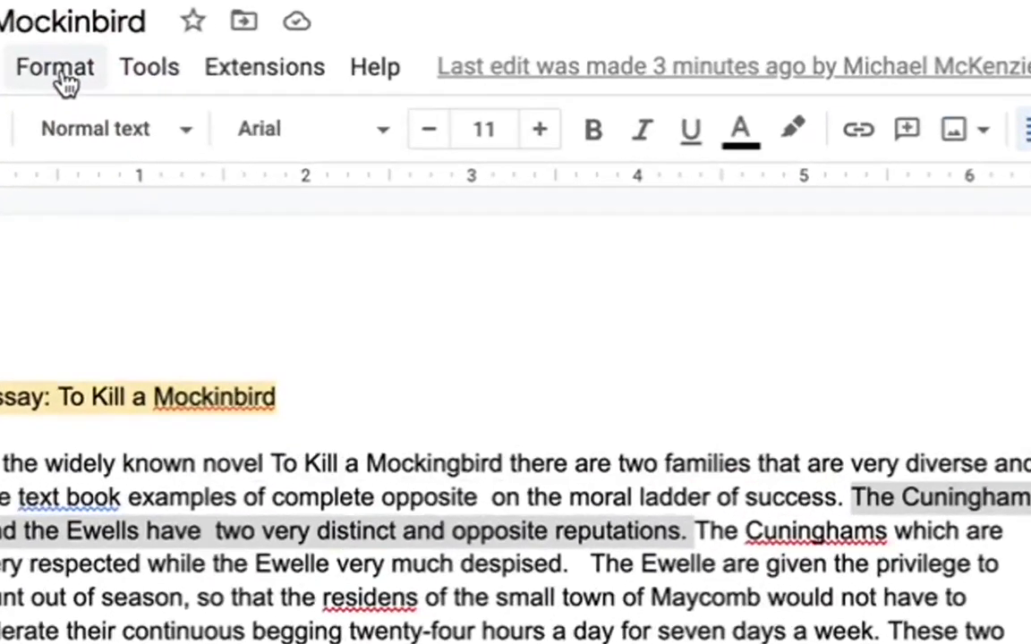
left_click(190, 115)
mouse_move(213, 138)
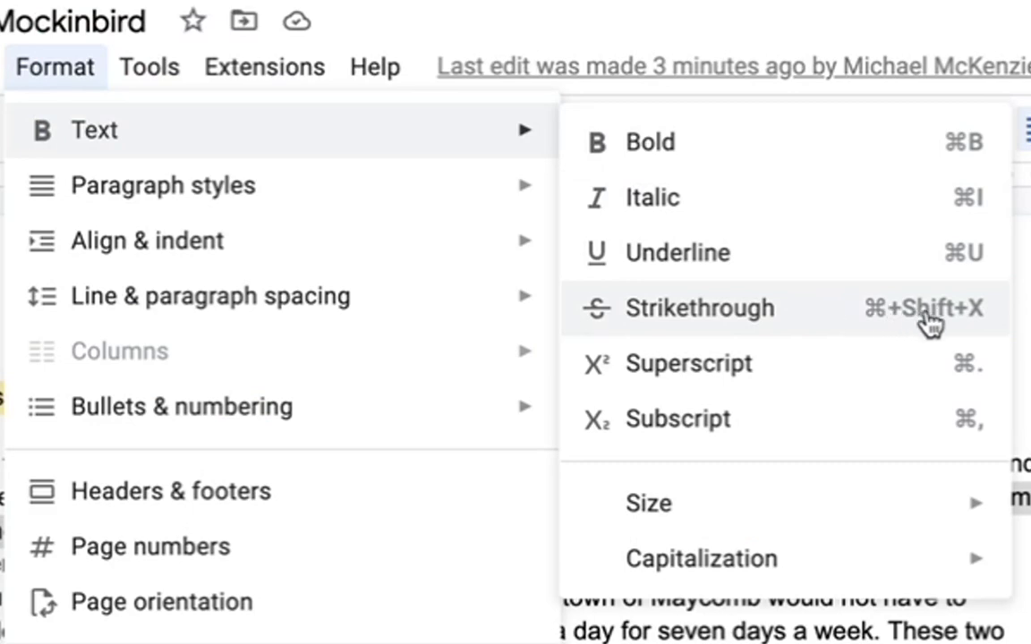
left_click(727, 322)
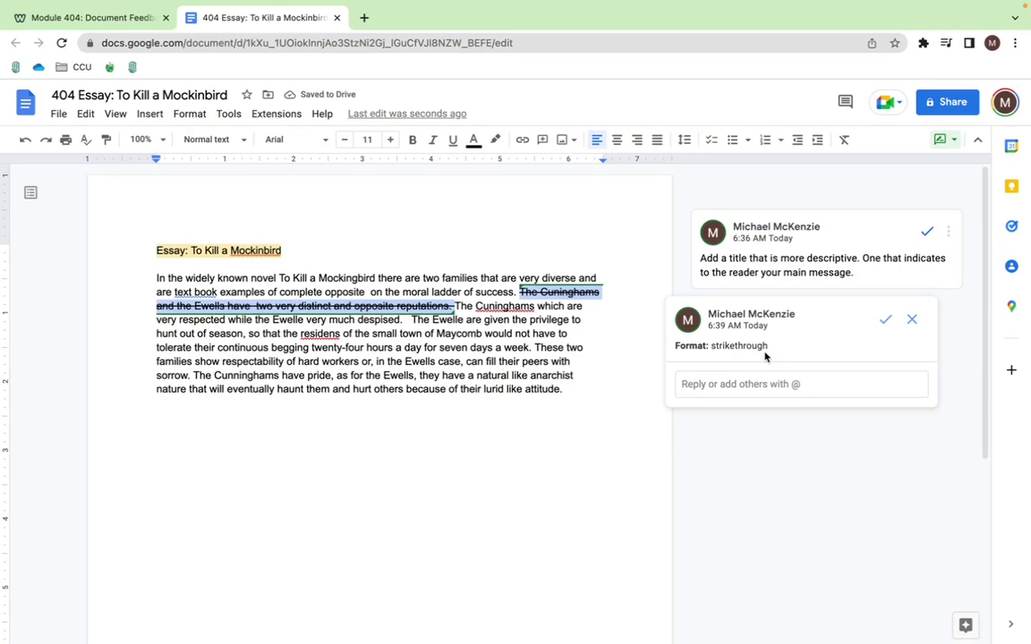
Step: Reply to the strikethrough suggestion with "This section is irrelevant. Remove."
left_click(757, 385)
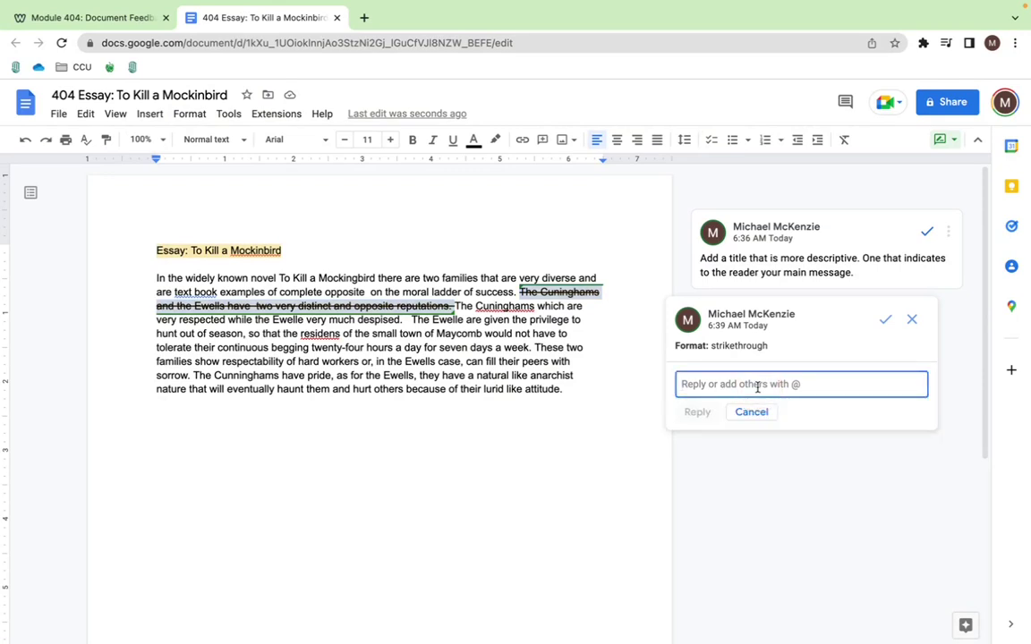
type("This section is irrelevant. Remove.")
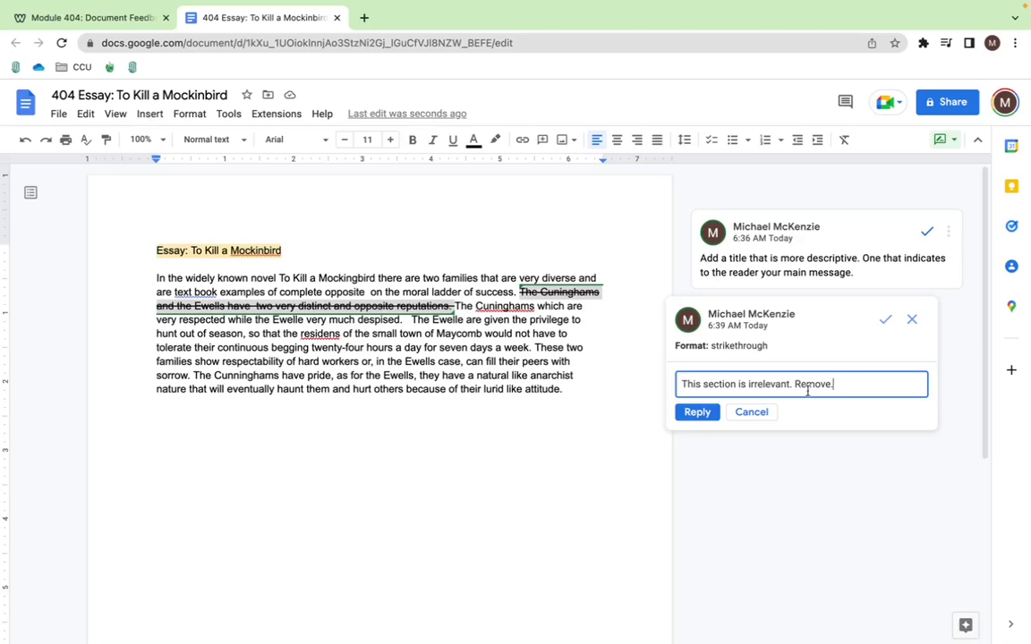
left_click(707, 413)
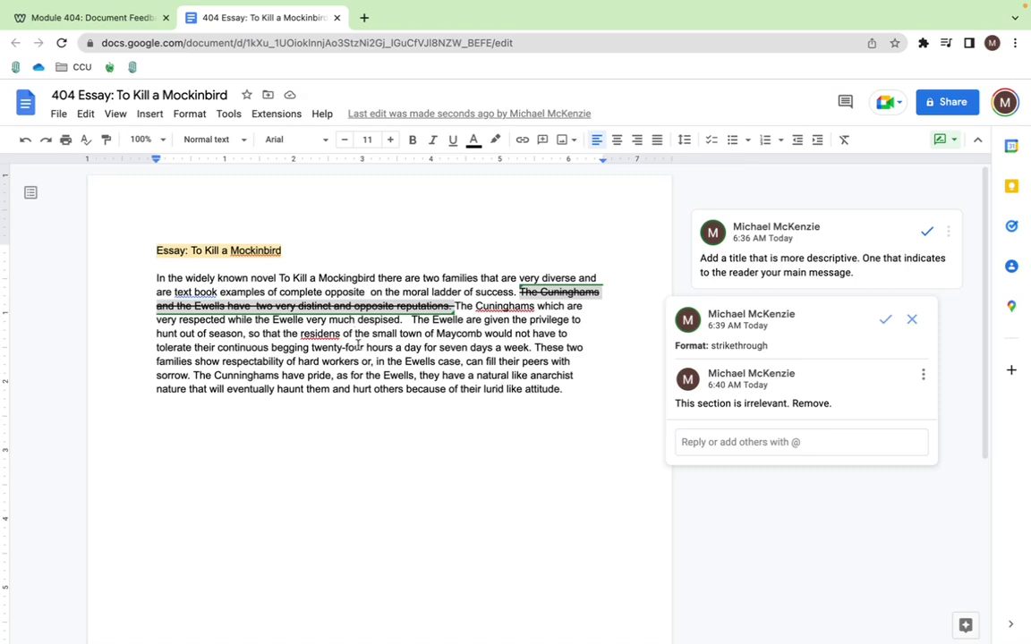
left_click(358, 345)
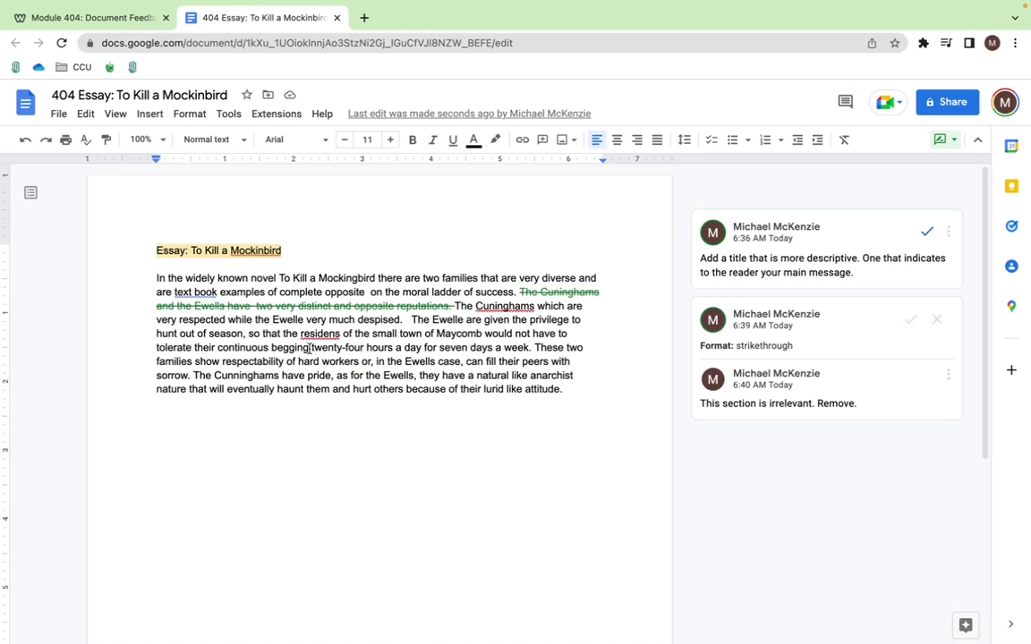
Step: Highlight the phrase "twenty-four hours a day for seven days a week." in yellow
left_click_drag(311, 348, 535, 348)
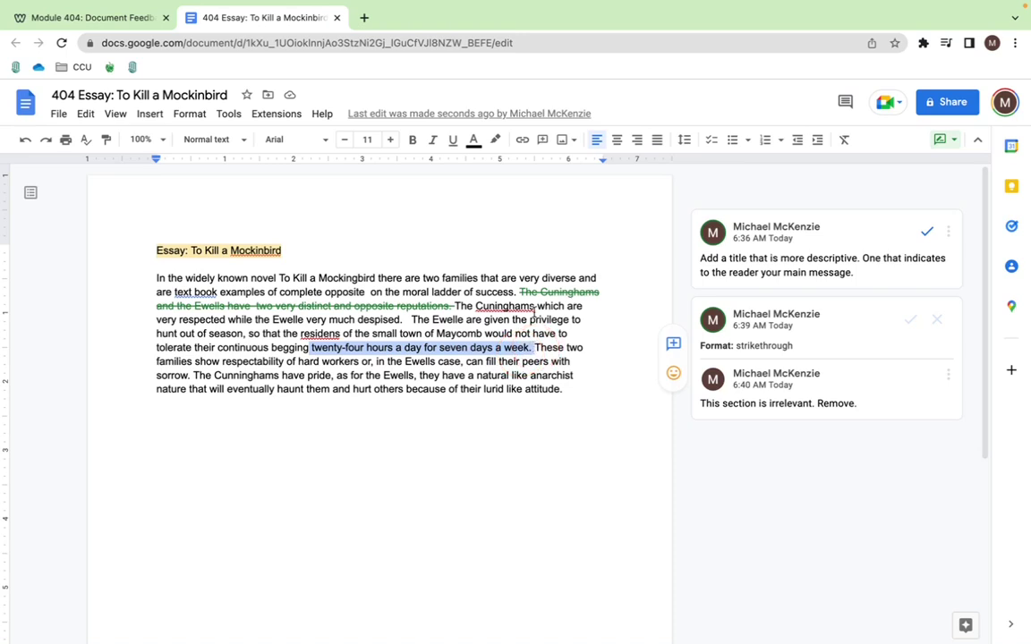
left_click(495, 140)
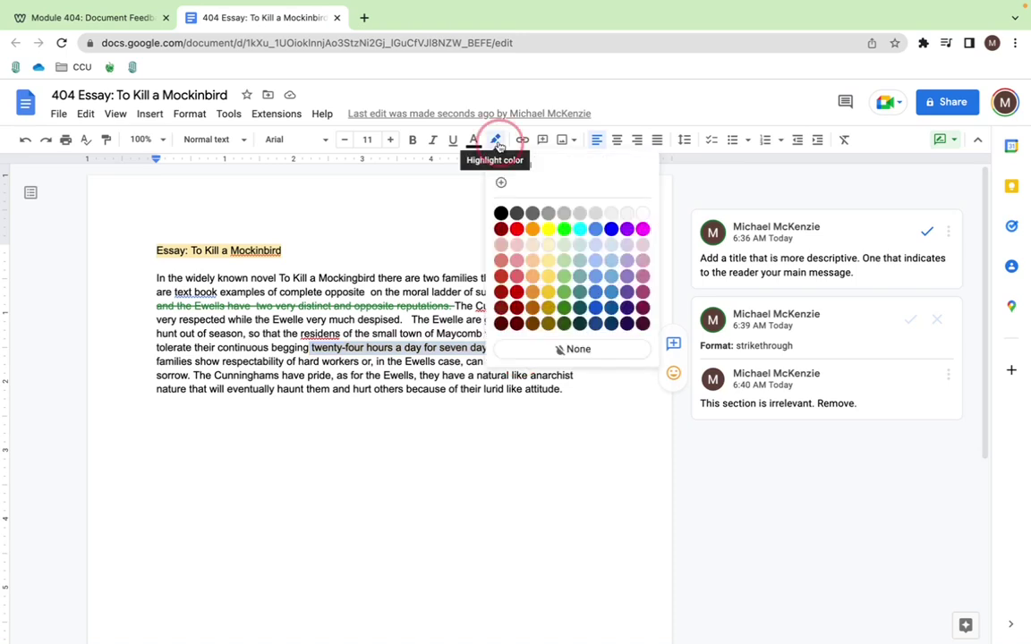
left_click(548, 228)
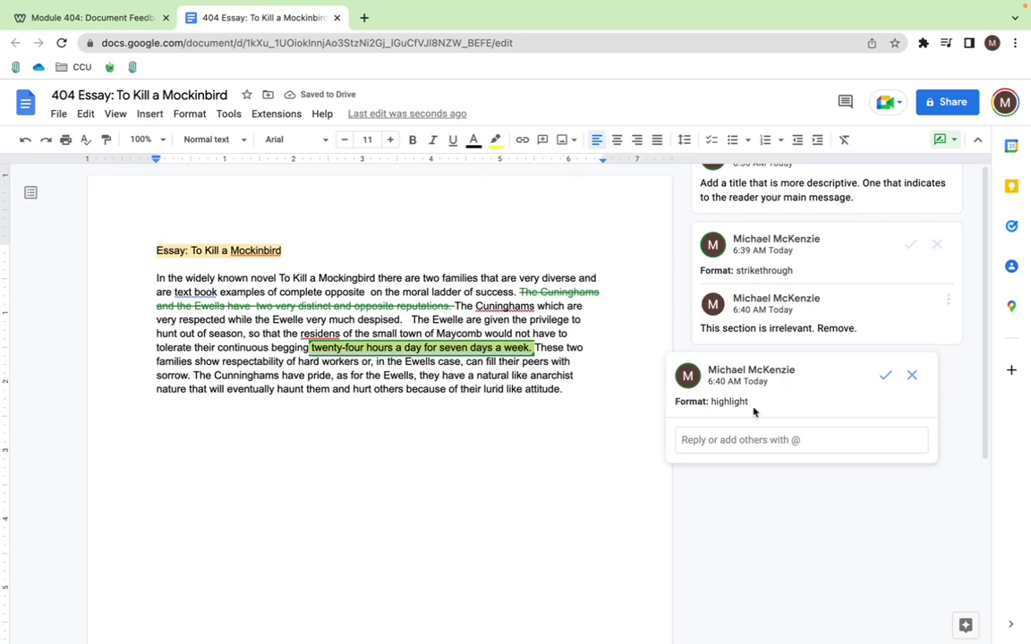
Step: Reply to the highlight suggestion with "Show the viewer how to highlight"
left_click(720, 437)
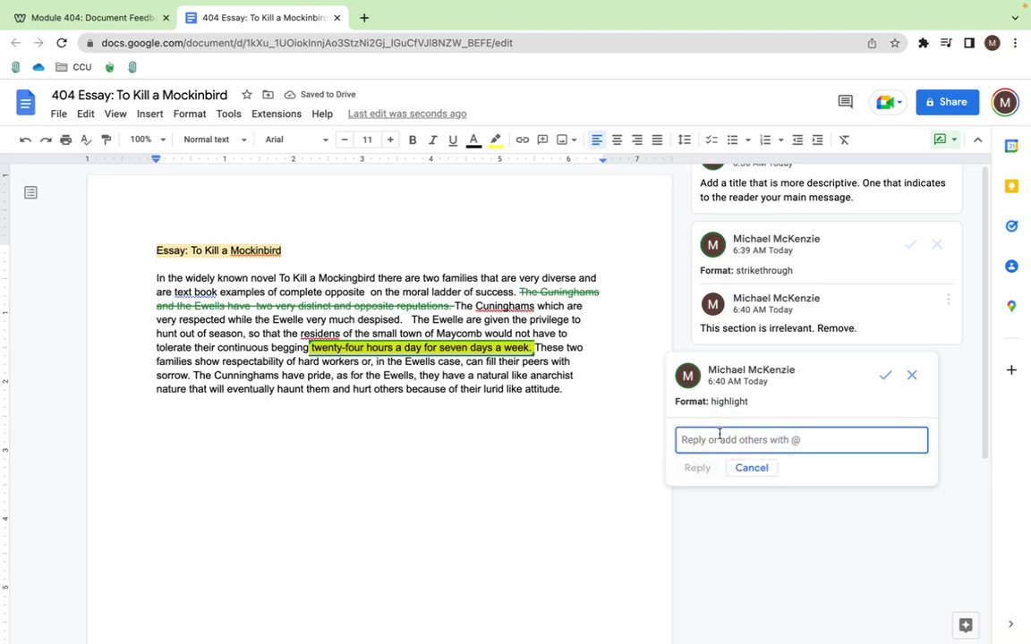
type("Show the viewer how to highlight")
left_click(697, 467)
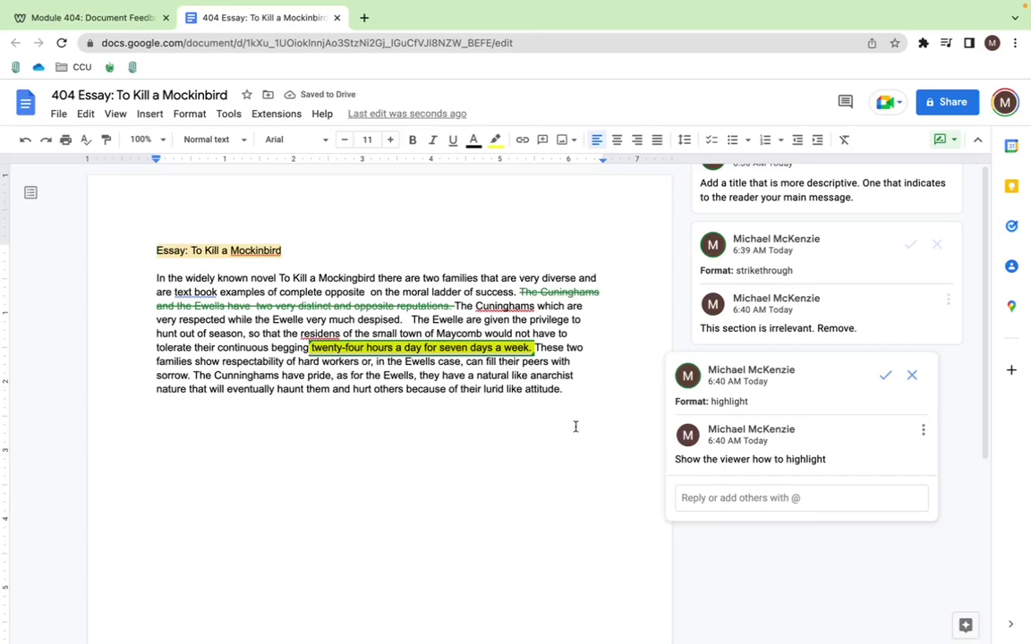
left_click(569, 380)
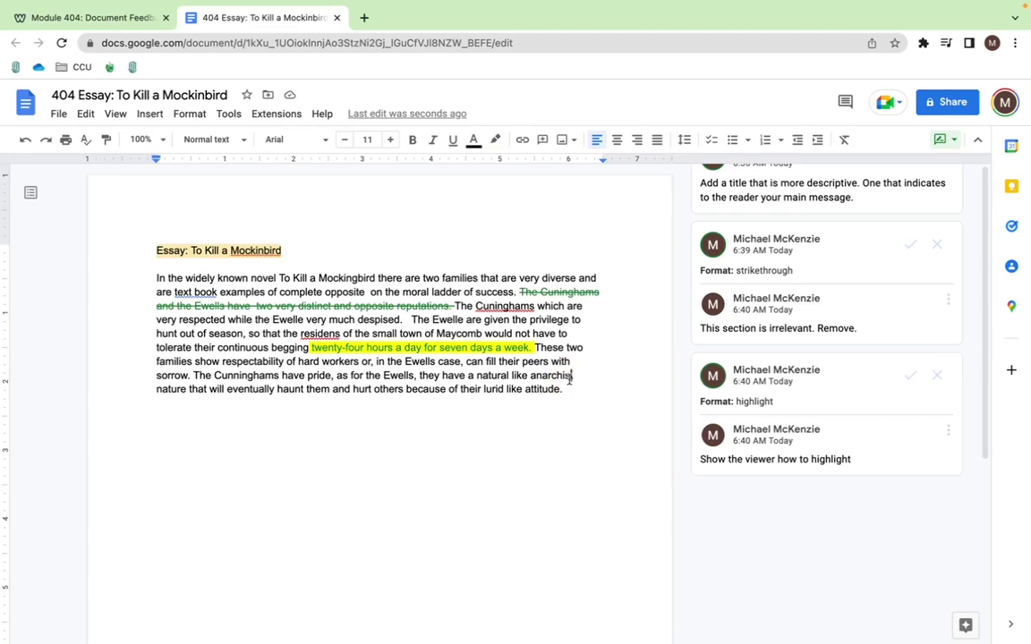
Step: Add a red question mark emoji reaction to the essay's last sentence, finding the emoji by searching for "?"
left_click(374, 389)
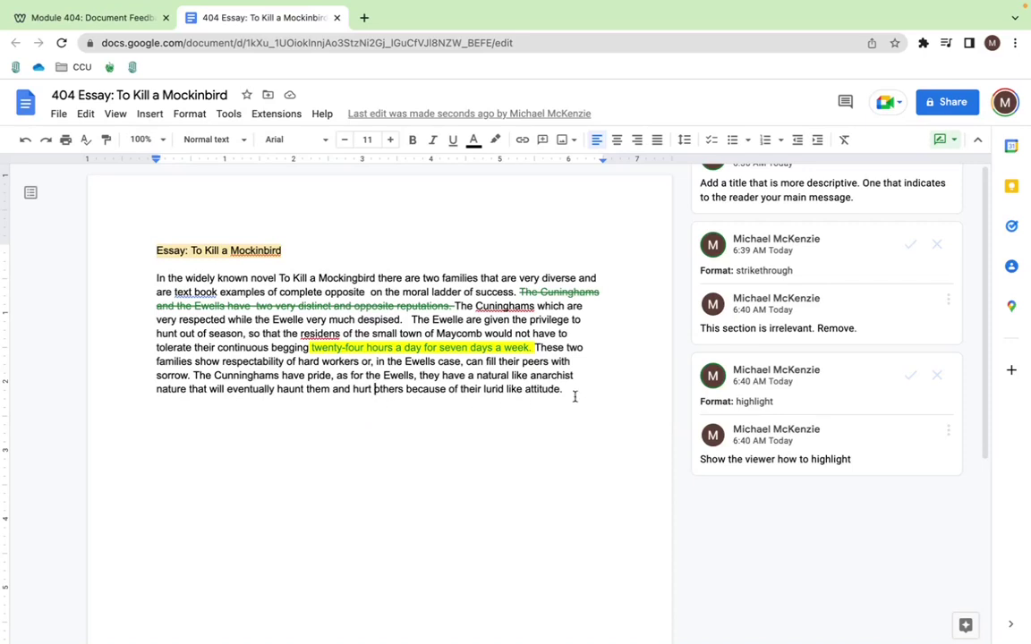
left_click_drag(575, 396, 193, 376)
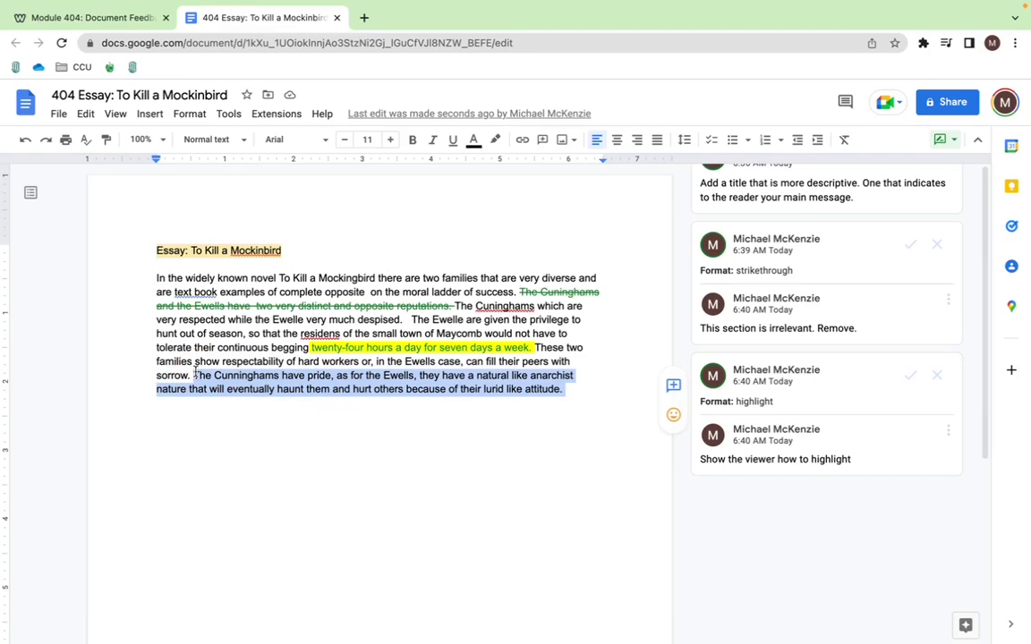
left_click(675, 418)
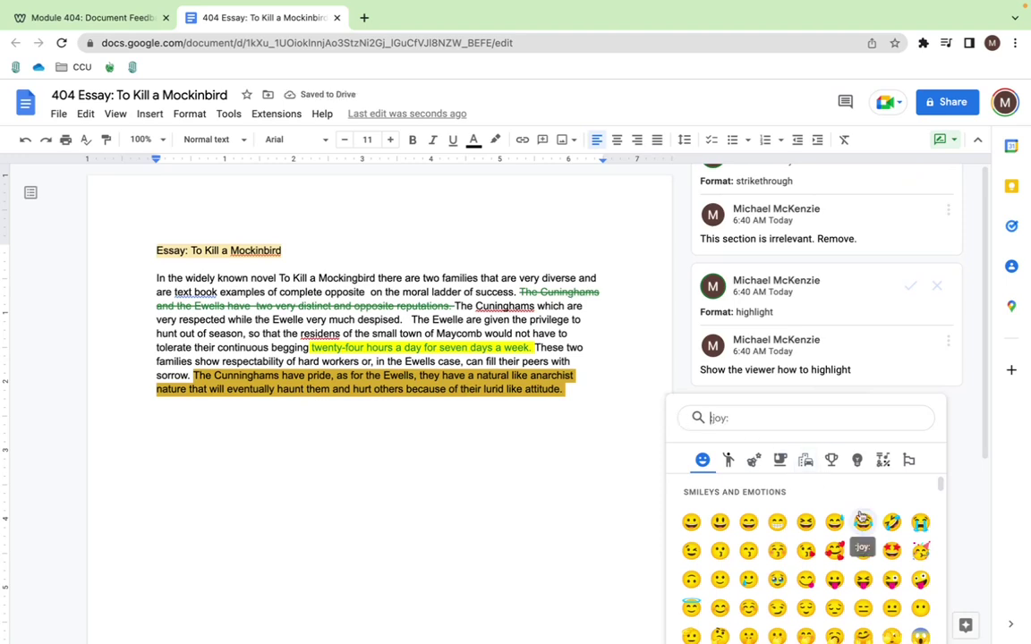
scroll(861, 518, "down", 8)
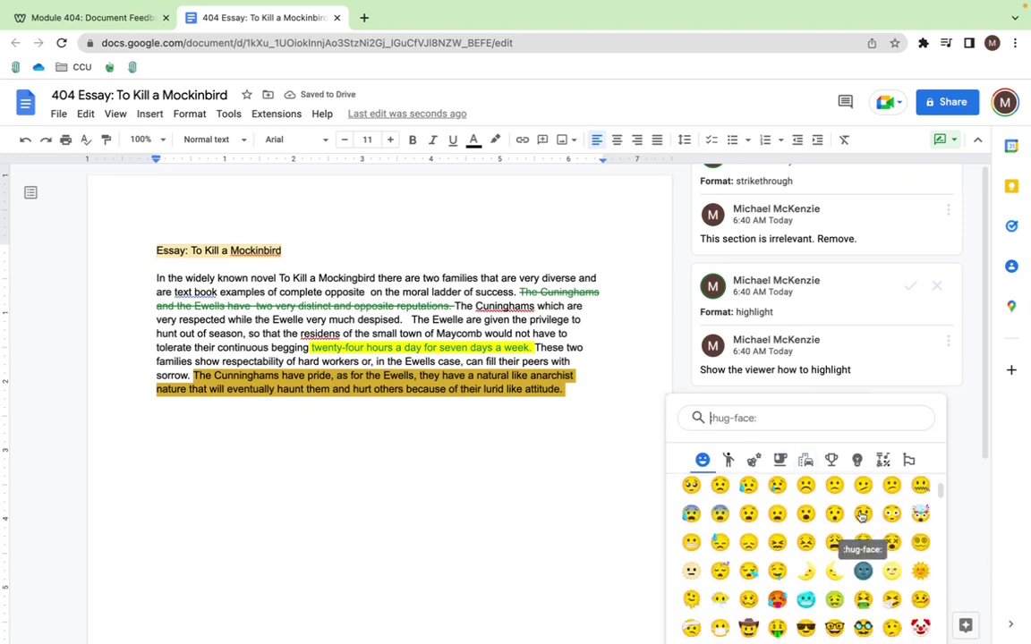
scroll(861, 517, "down", 8)
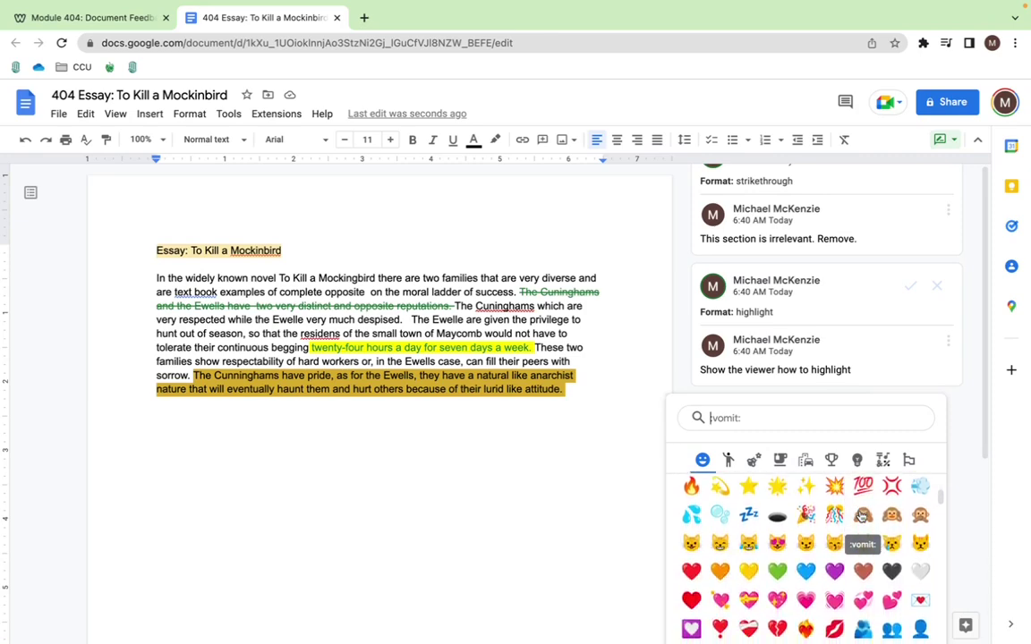
scroll(861, 517, "down", 2)
scroll(861, 517, "up", 10)
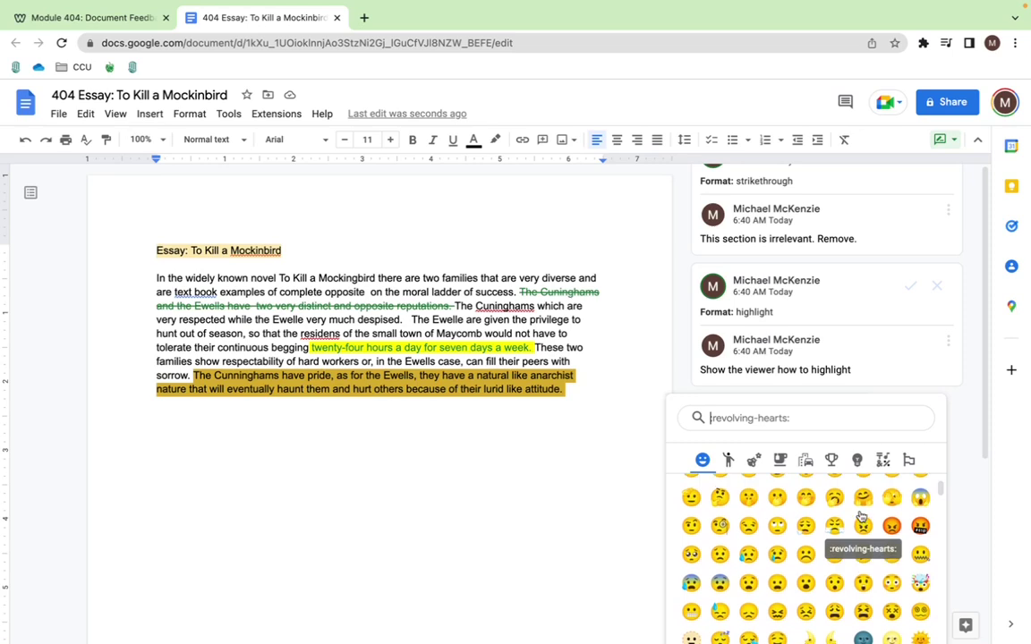
scroll(861, 517, "up", 2)
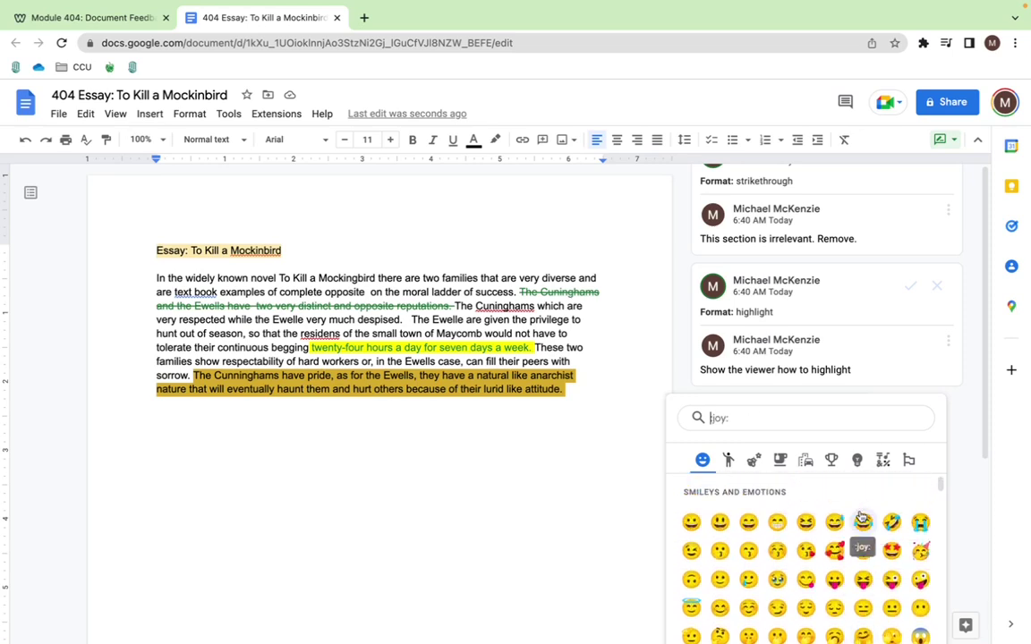
left_click(725, 417)
type("?")
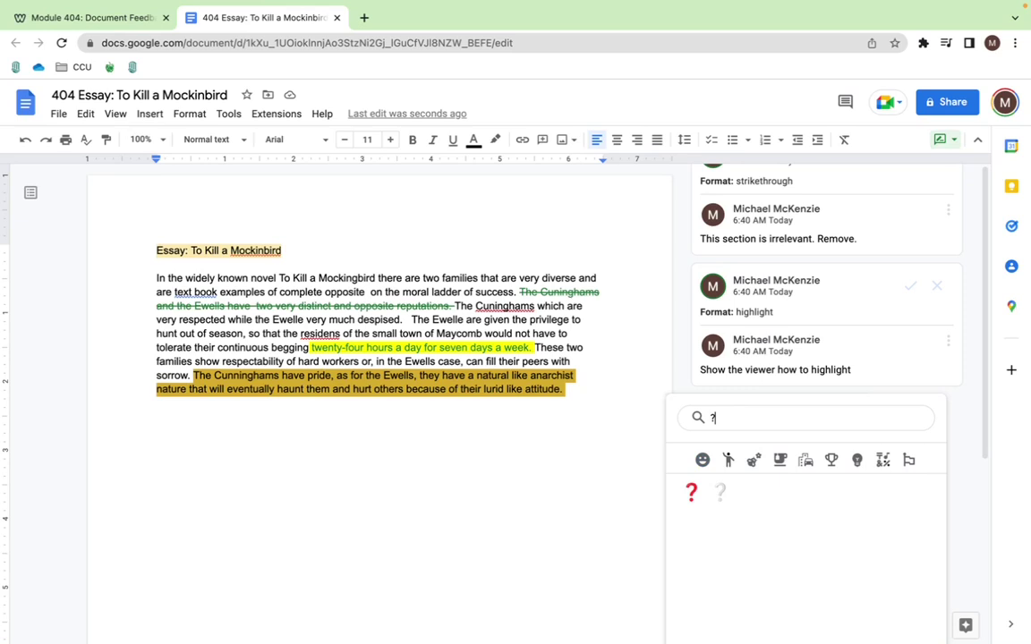
left_click(691, 492)
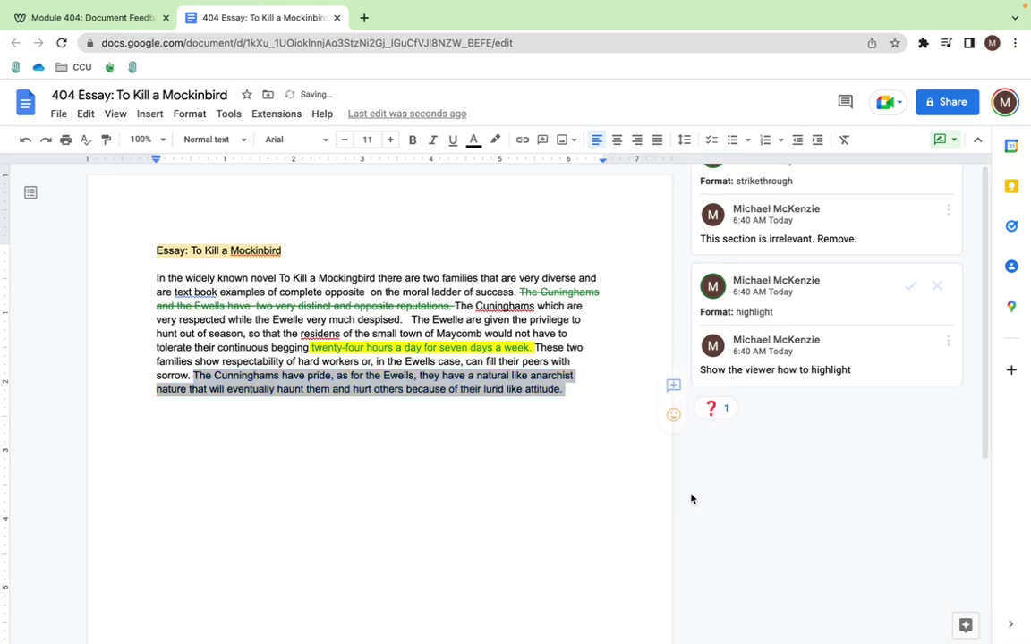
Step: Post a comment on the essay's last sentence: "This is repetitive. Rephrase for the main point."
left_click(673, 385)
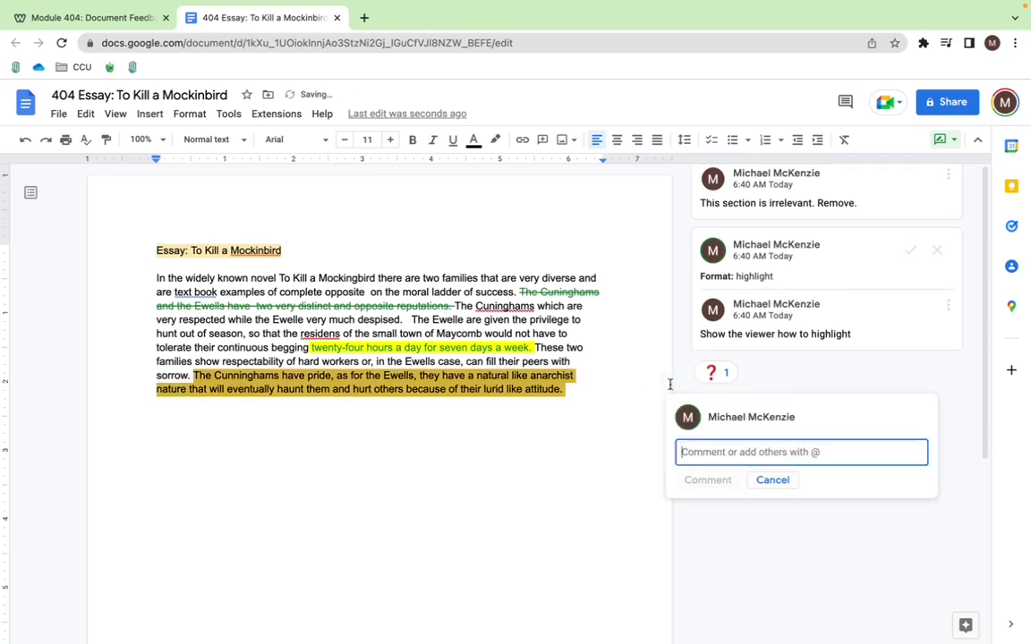
type("This is repetitive. Rephrase for the main point.")
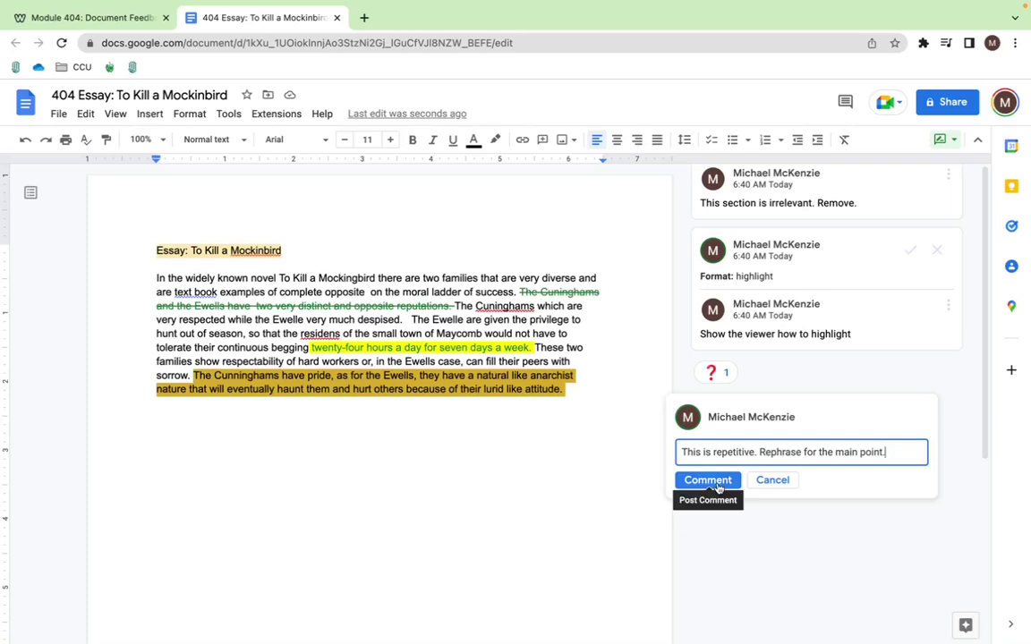
left_click(716, 487)
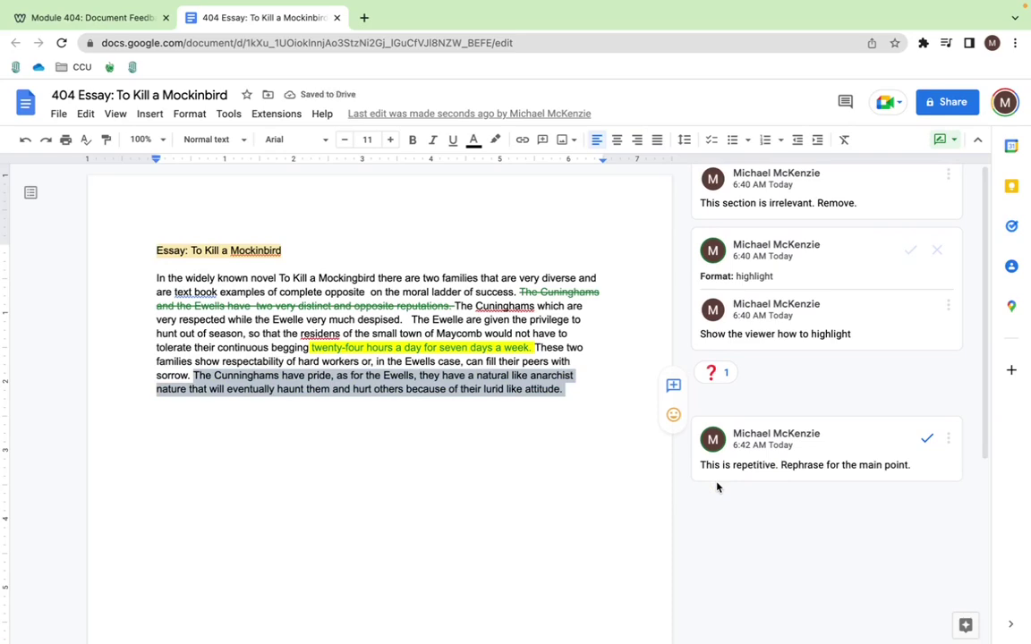
Step: Review the comment attached to the essay's title and the comment on the struck-through sentence
scroll(872, 364, "down", 3)
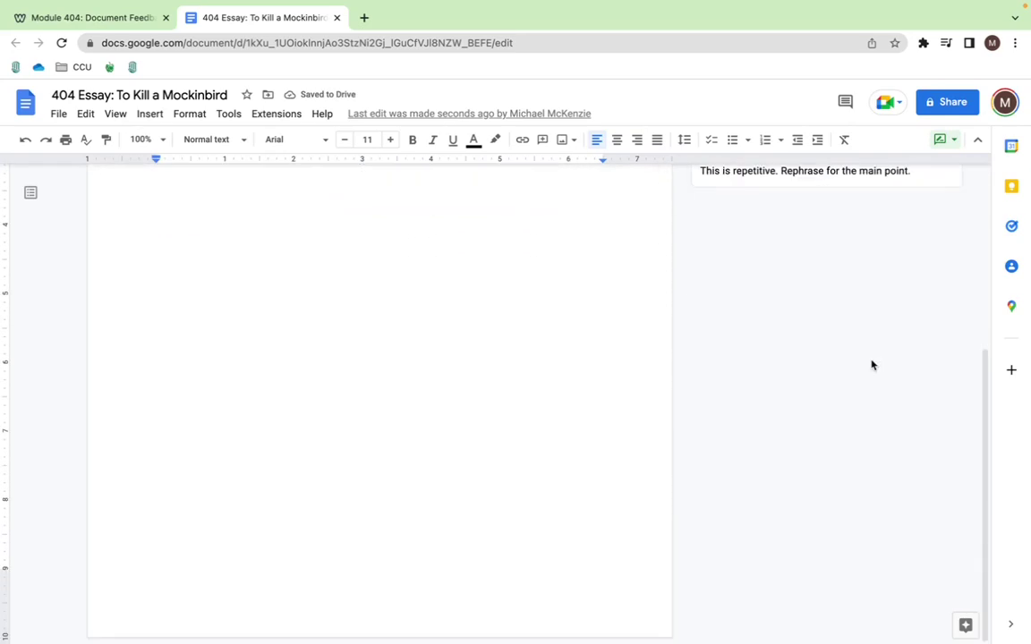
scroll(872, 364, "up", 3)
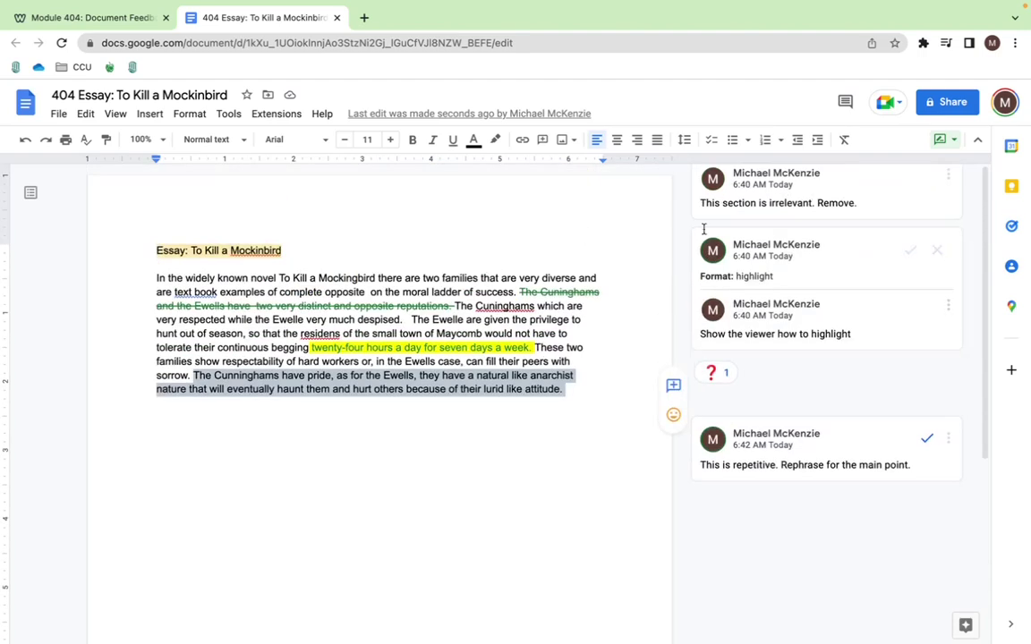
left_click(233, 249)
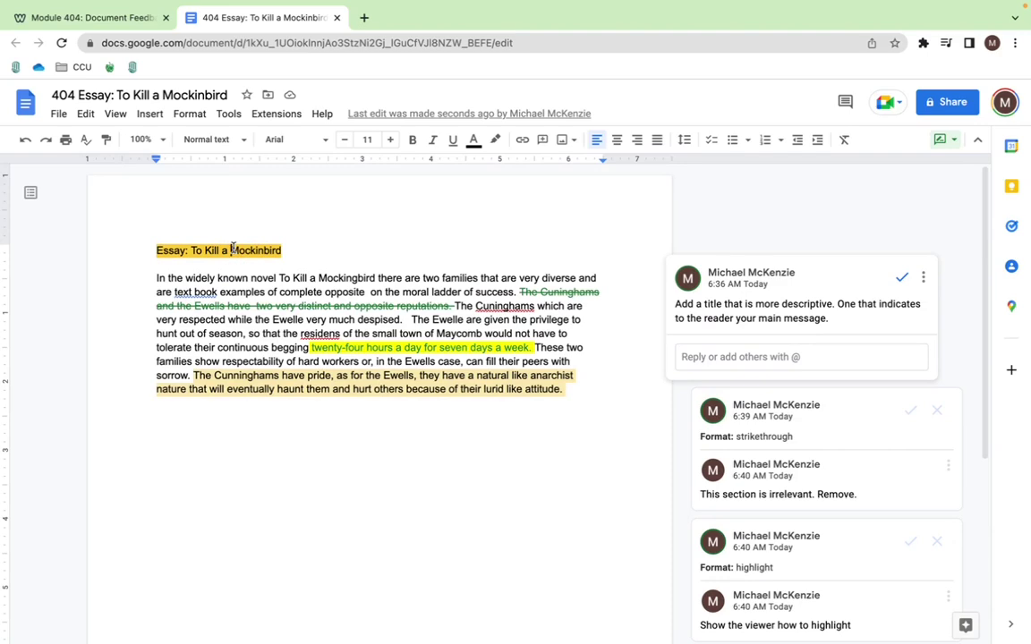
left_click(240, 306)
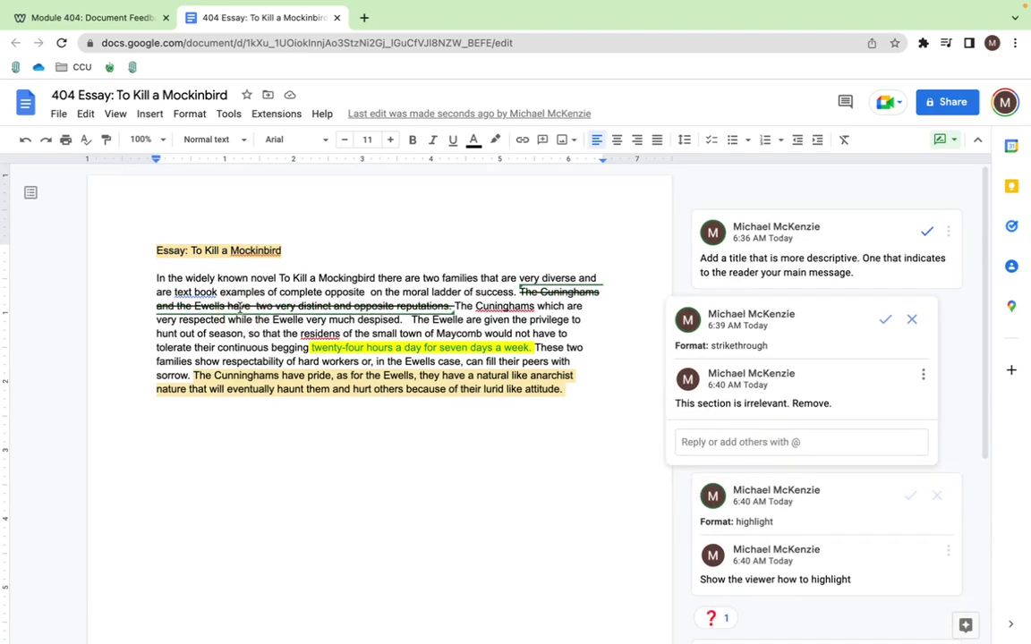
Step: Apply the spelling corrections as suggestions, replacing "text book" with "textbook" and "residens" with "residents"
left_click(182, 291)
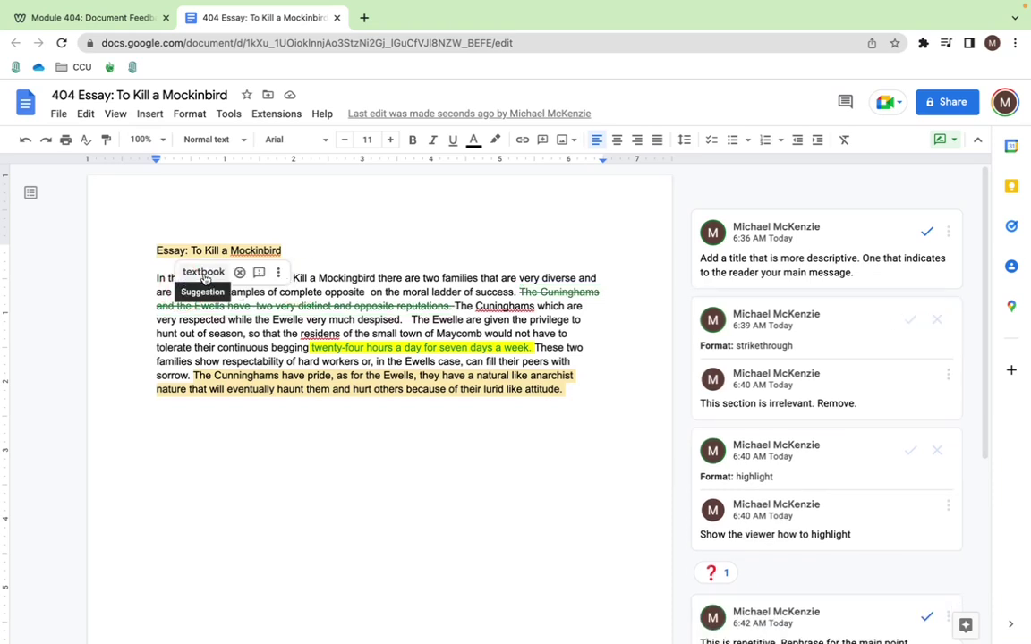
left_click(204, 275)
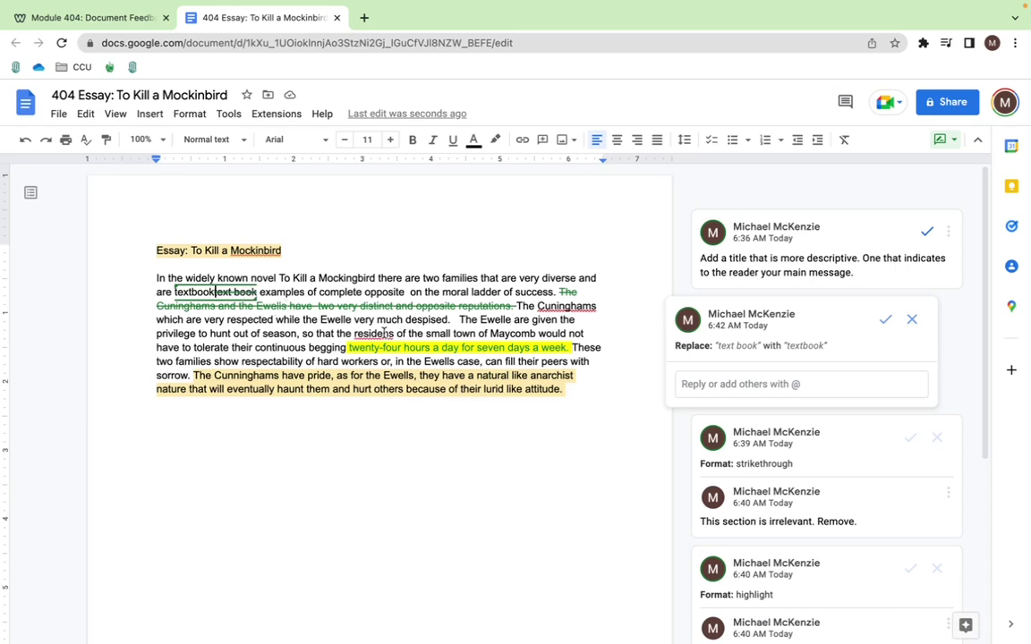
left_click(384, 332)
left_click(386, 315)
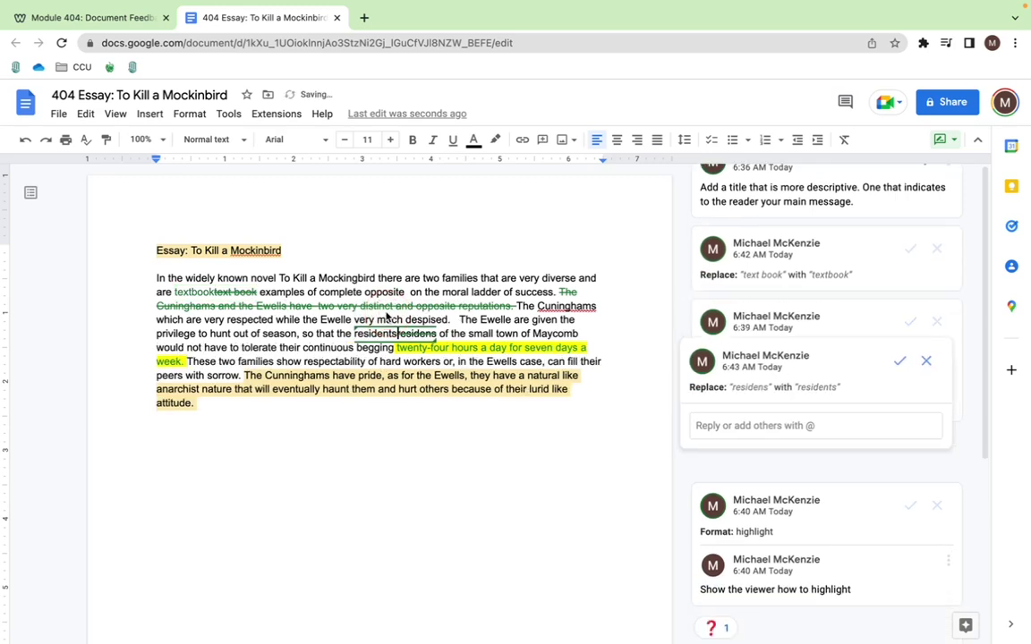
left_click(308, 418)
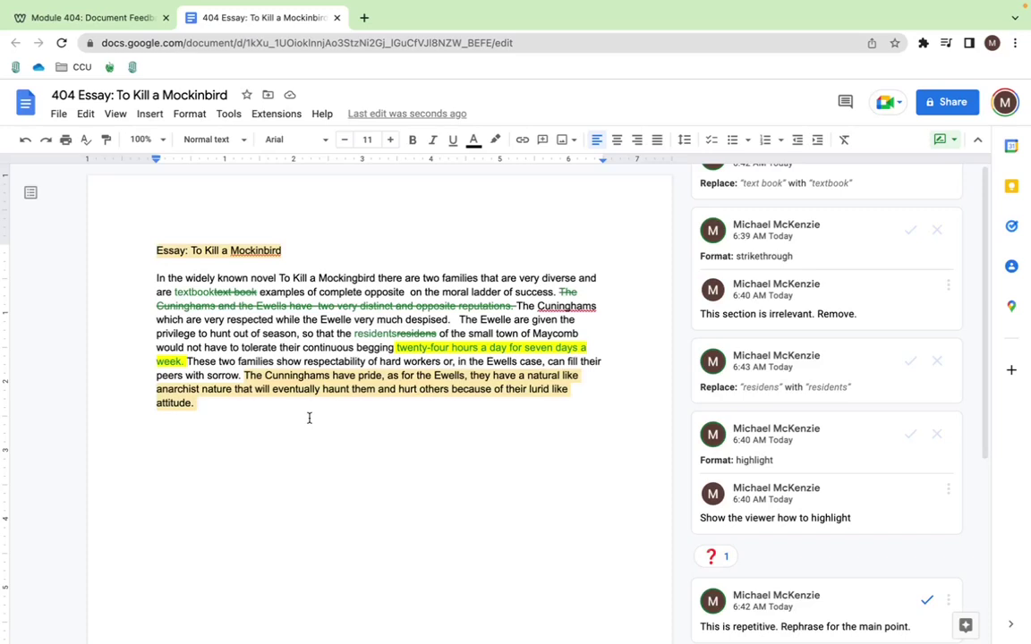